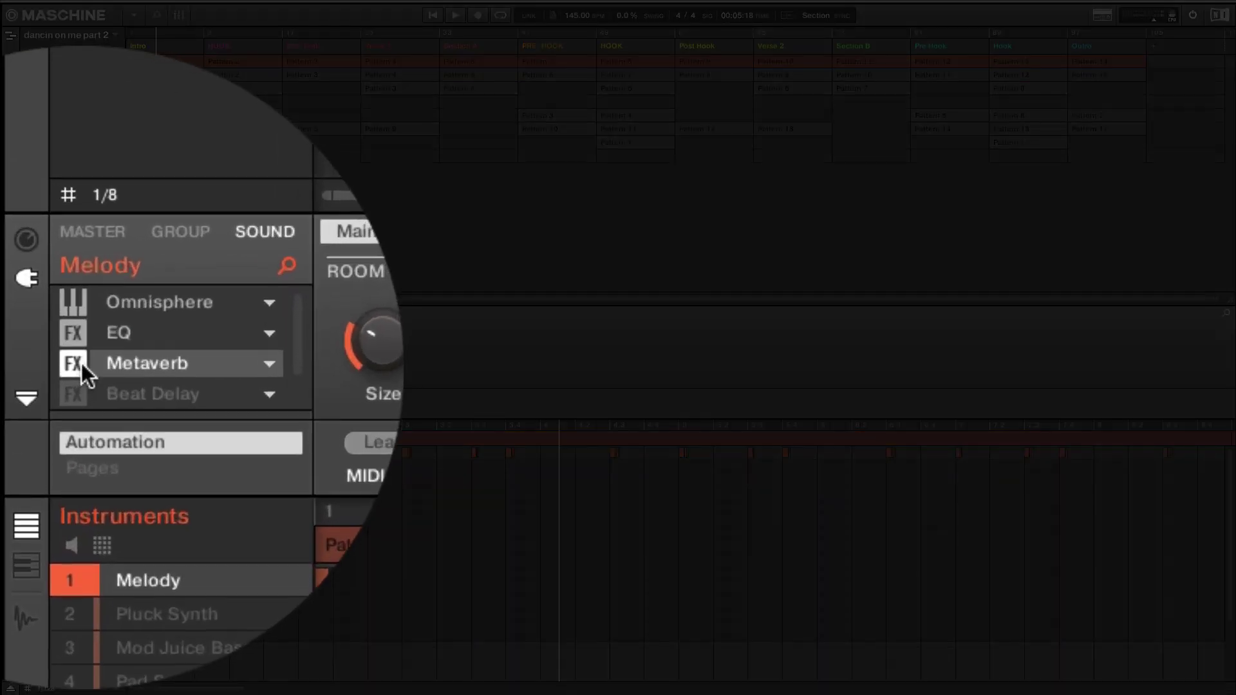
Step: Compare the Melody sound during playback with its Metaverb effect bypassed and re-enabled
click(81, 364)
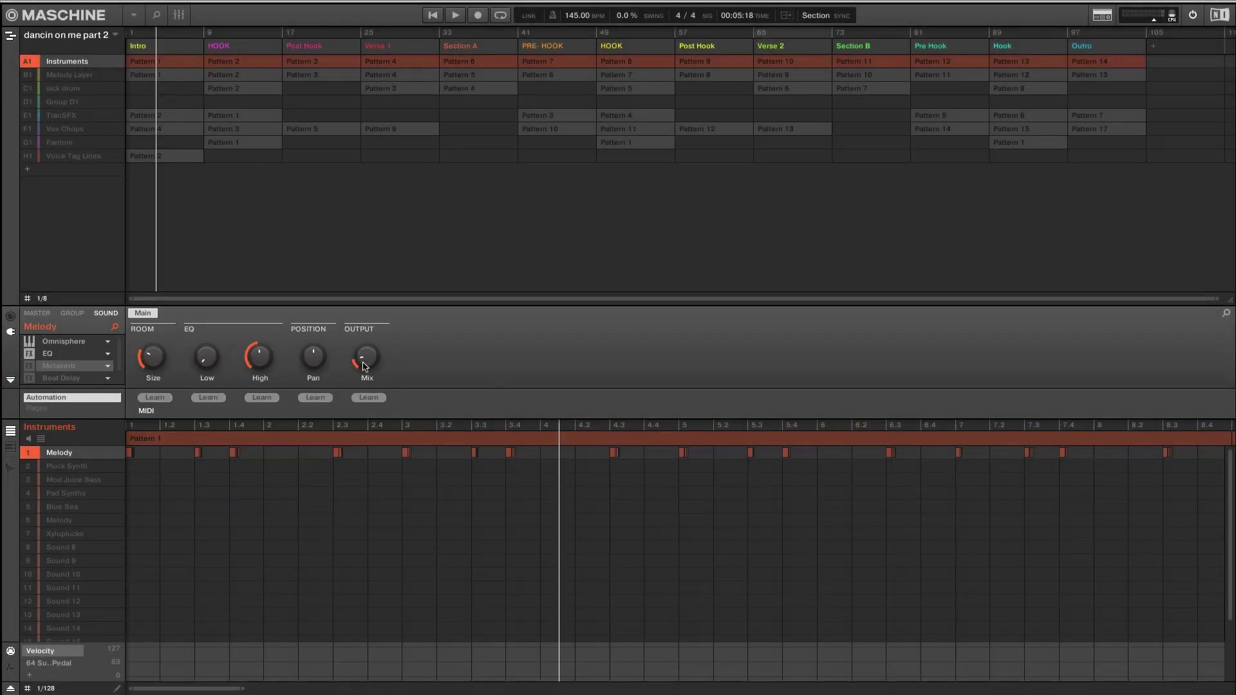
key(space)
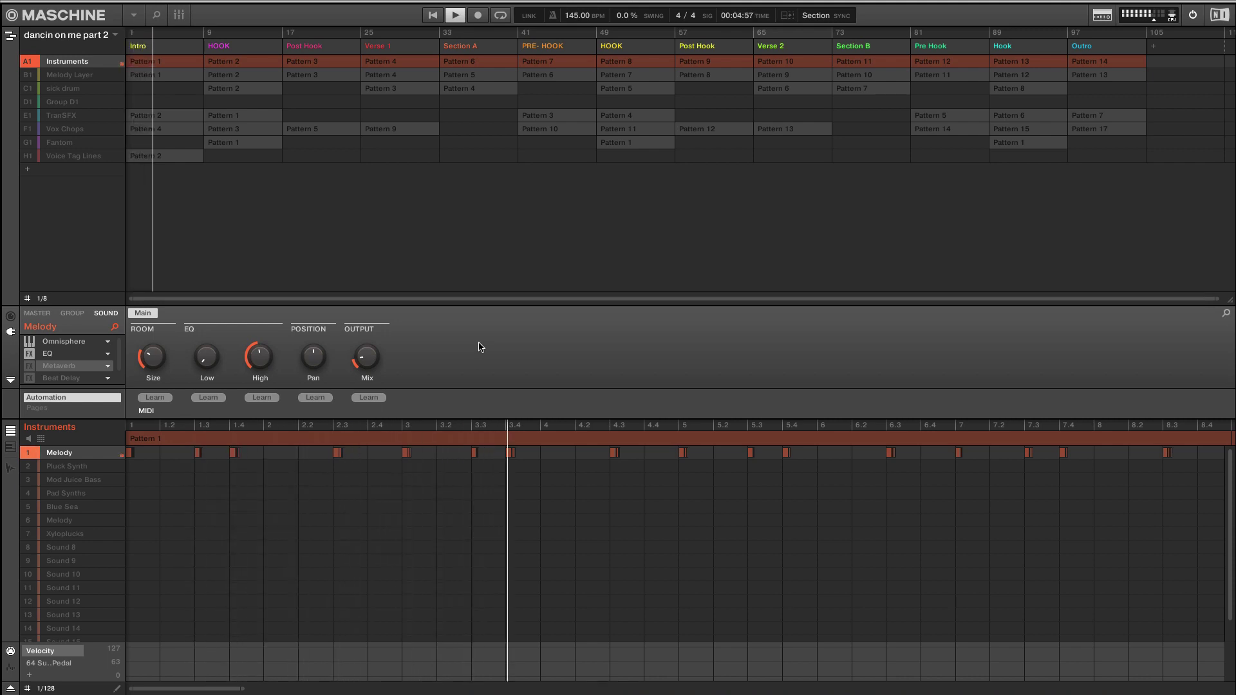
click(30, 365)
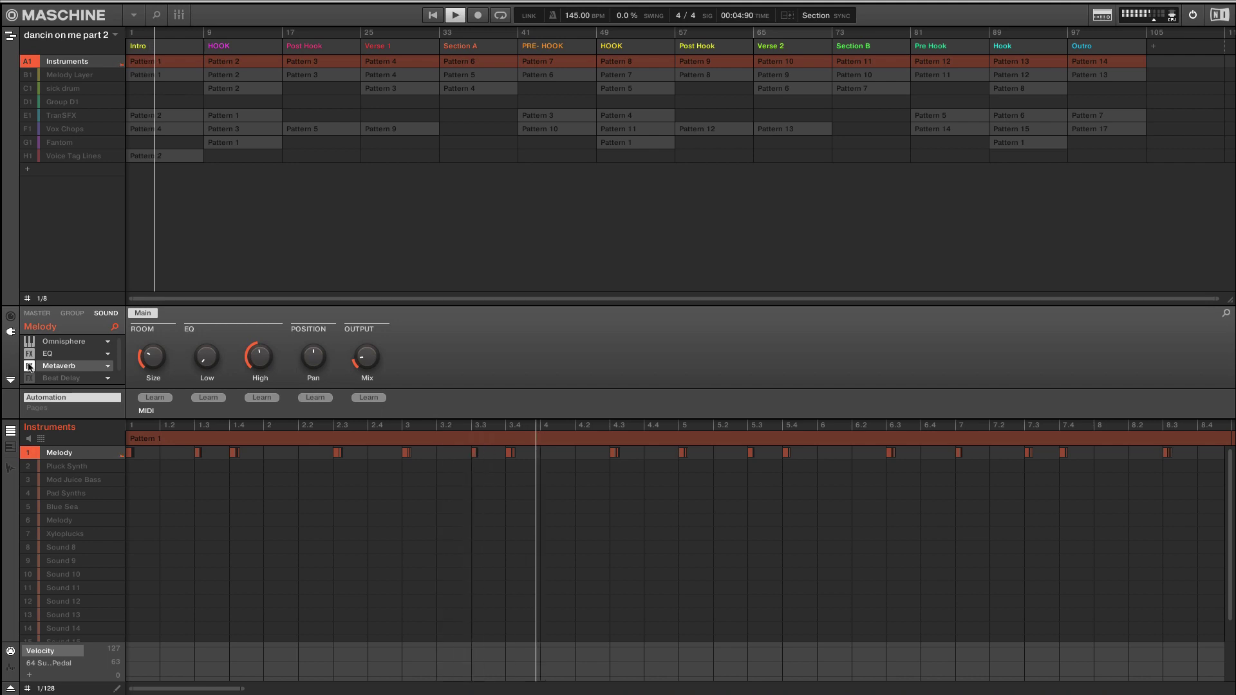
key(space)
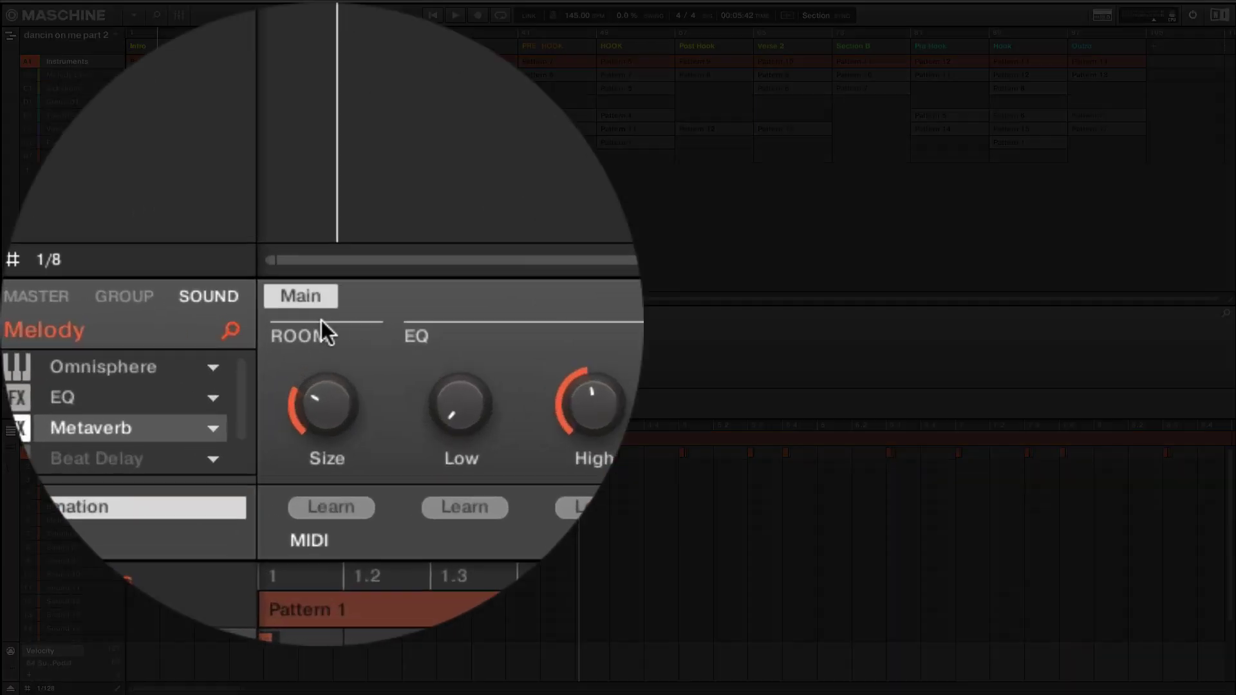
Step: Try Metaverb's room Size at 0% on the Melody during playback, and undo the change
mouse_move(153, 361)
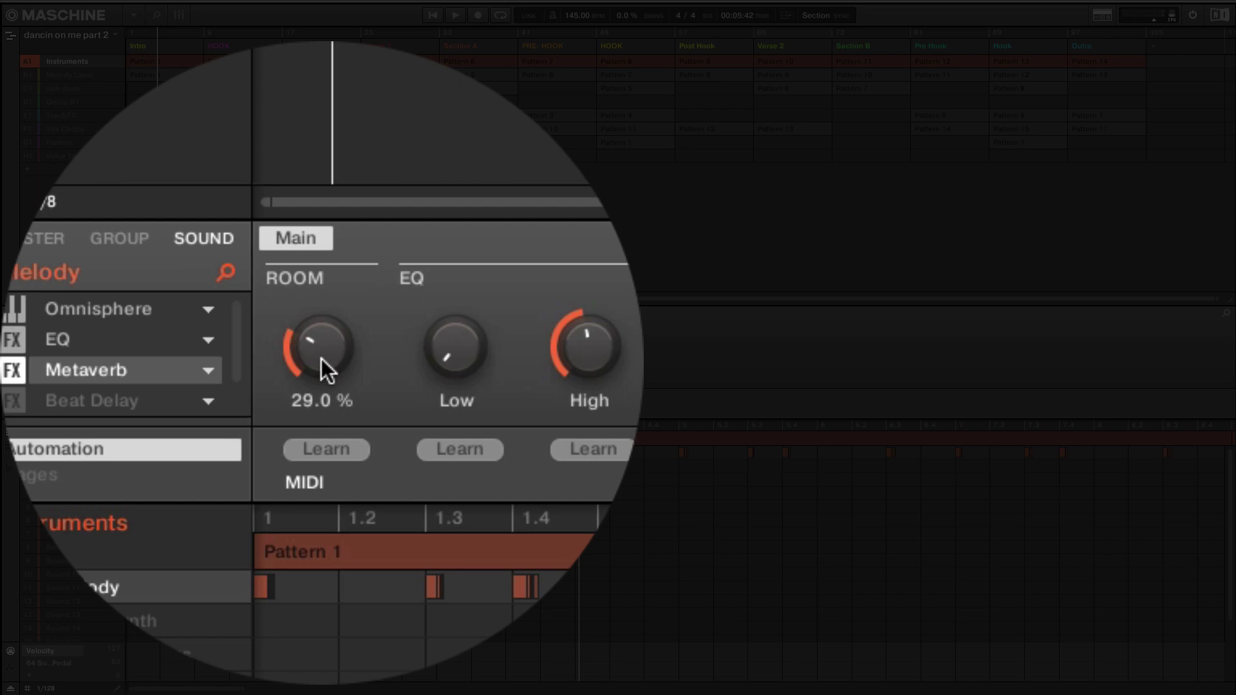
drag(322, 359, 321, 369)
key(space)
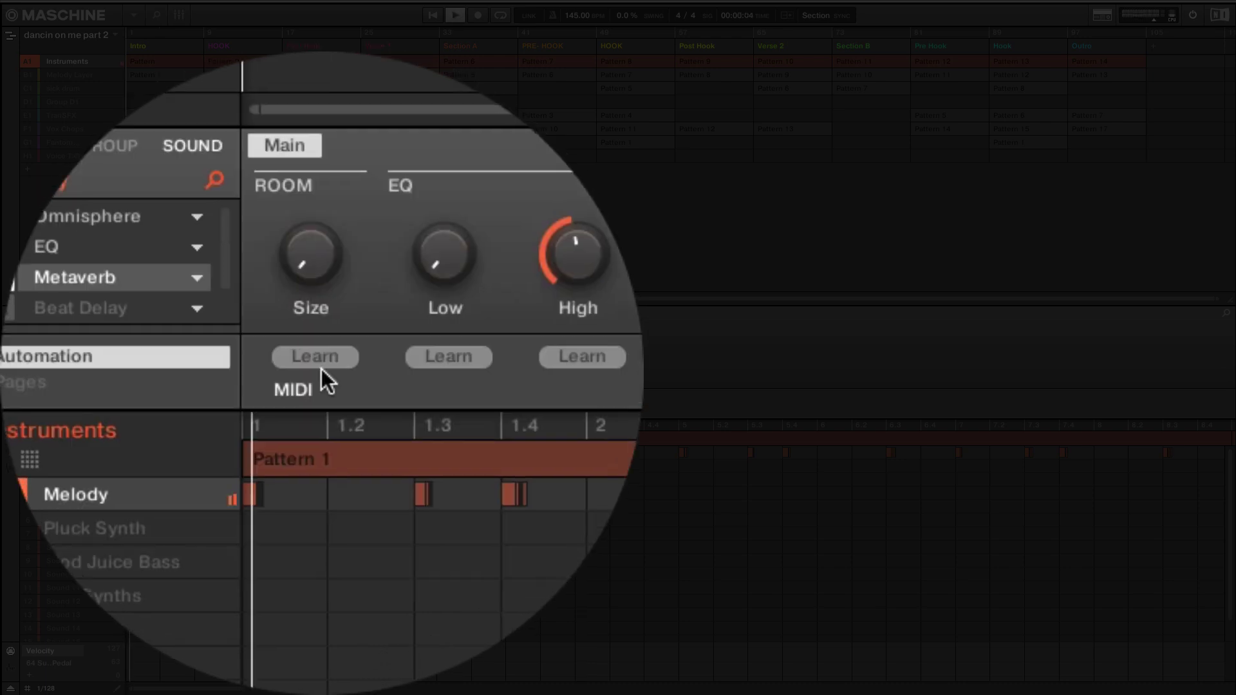
mouse_move(322, 357)
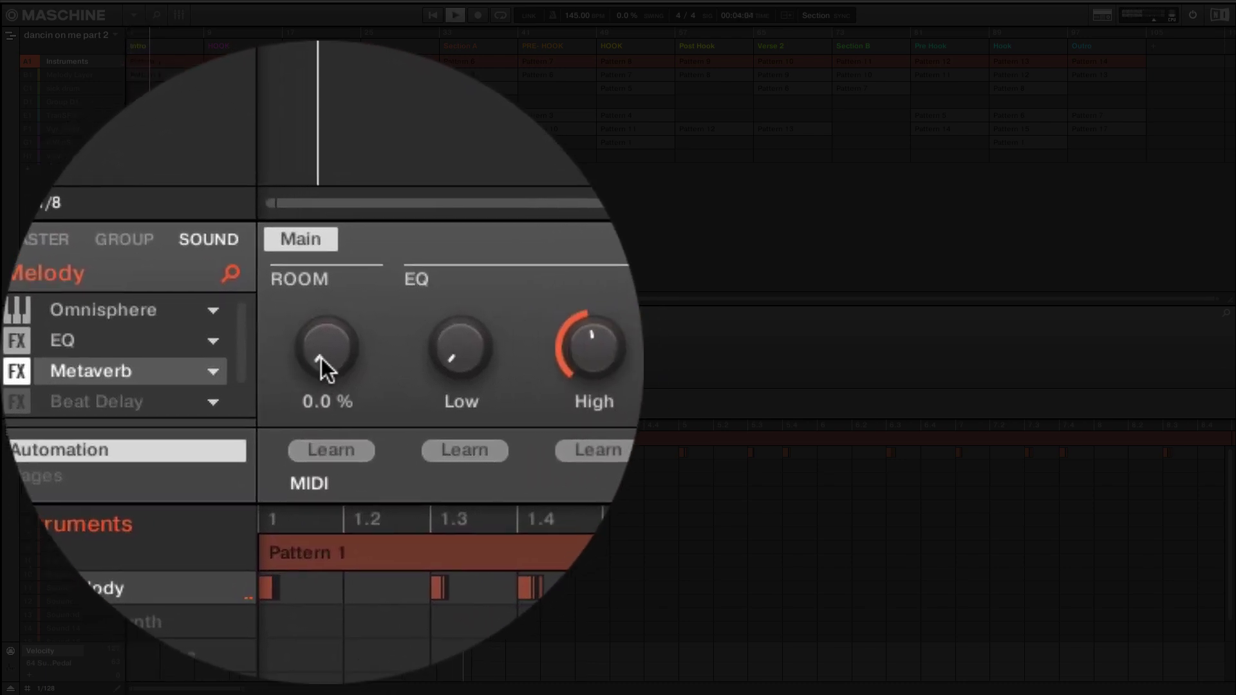
key(space)
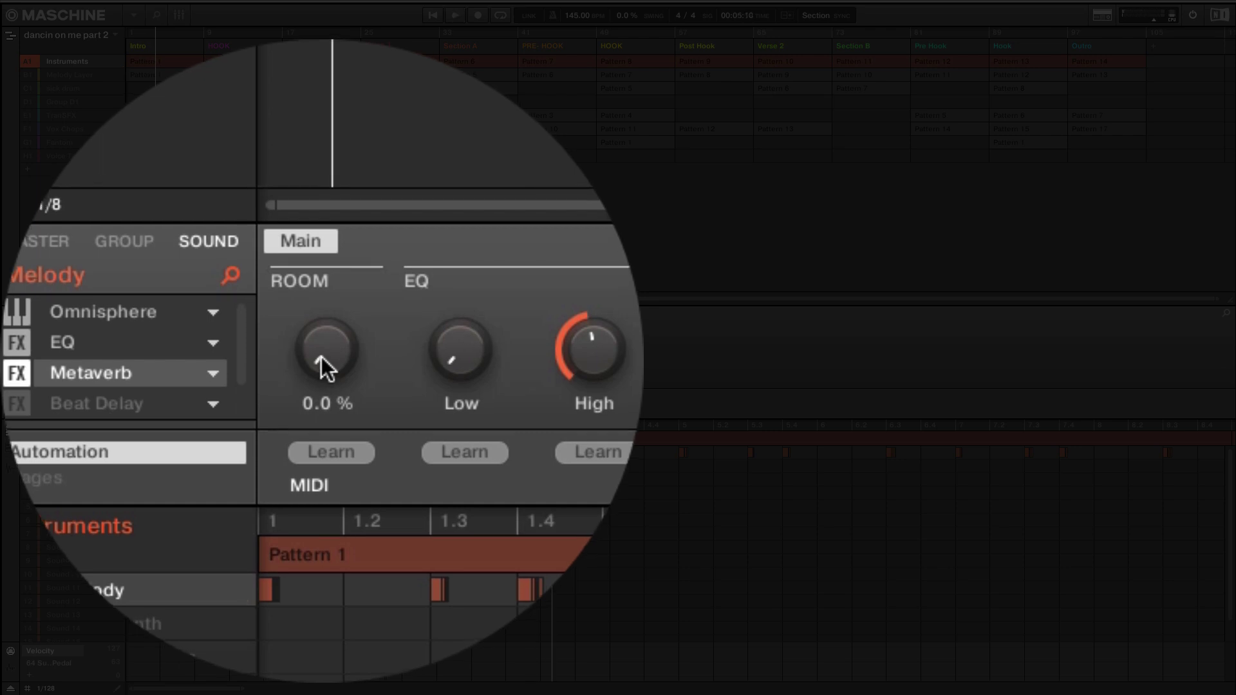
key(super+z)
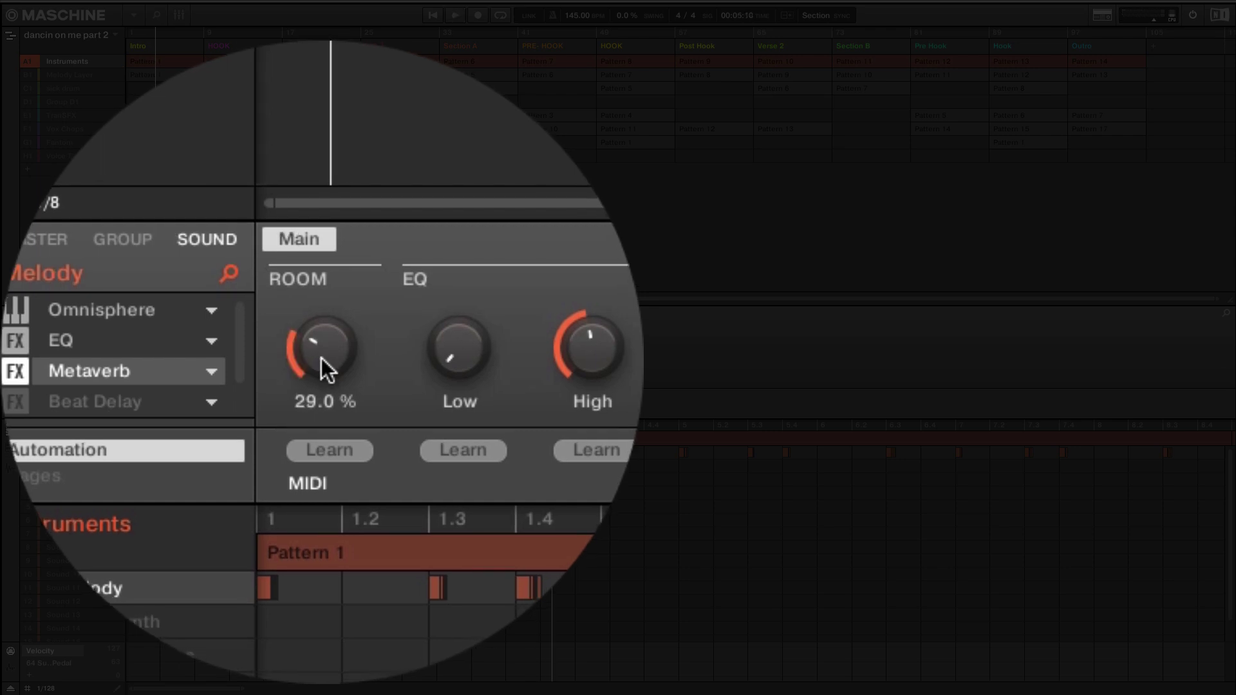
Step: Try Metaverb's room Size at 100% during playback and restore its earlier setting
drag(321, 359, 322, 309)
key(space)
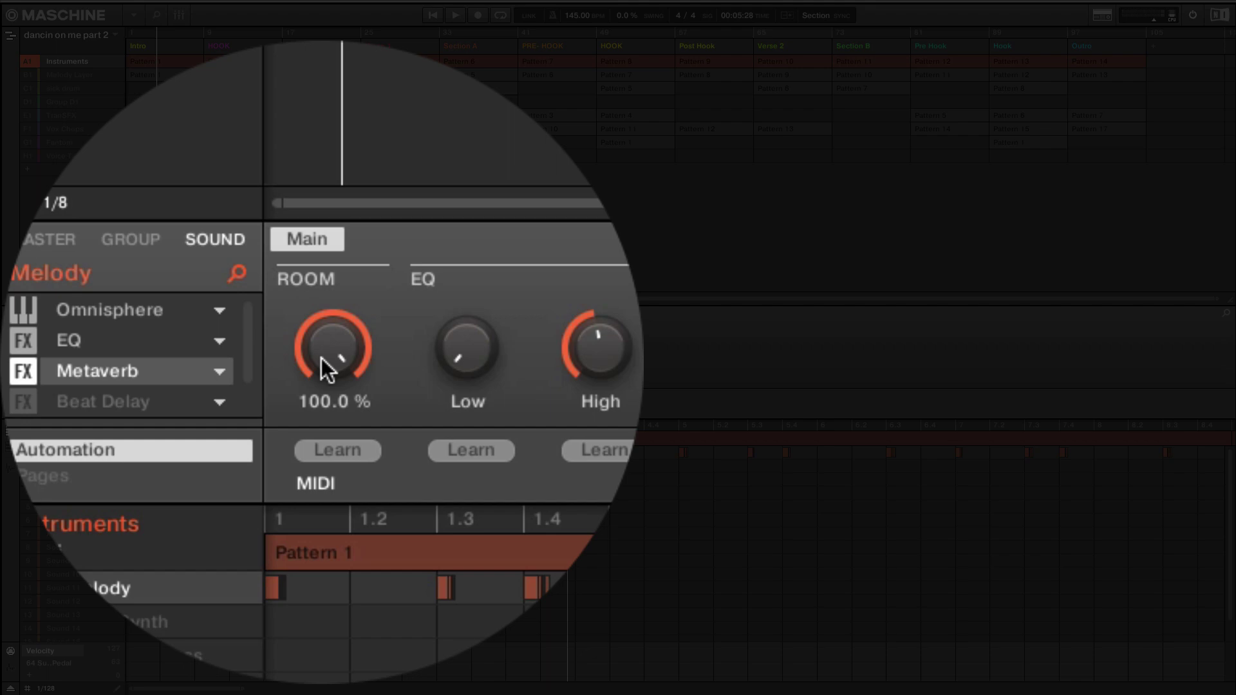
scroll(322, 358, down, 10)
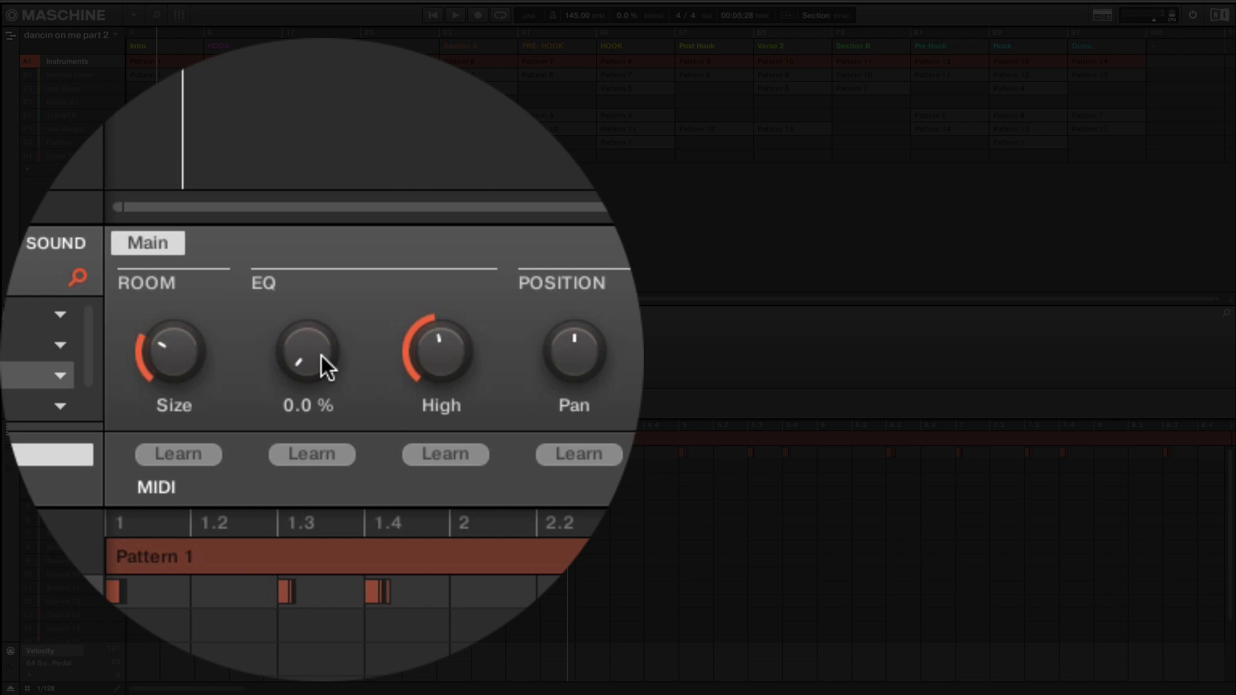
Step: Audition Metaverb's Low EQ raised to 100% during playback, and return it to 0%
key(space)
drag(322, 356, 322, 349)
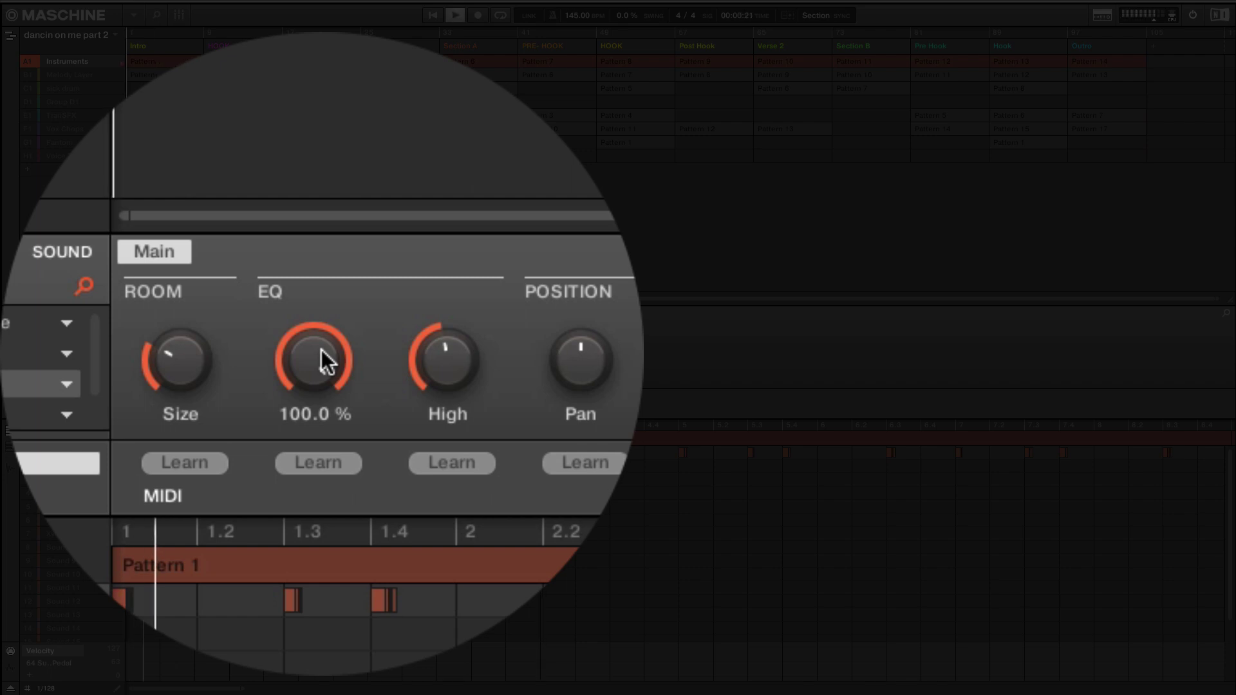
drag(322, 350, 321, 476)
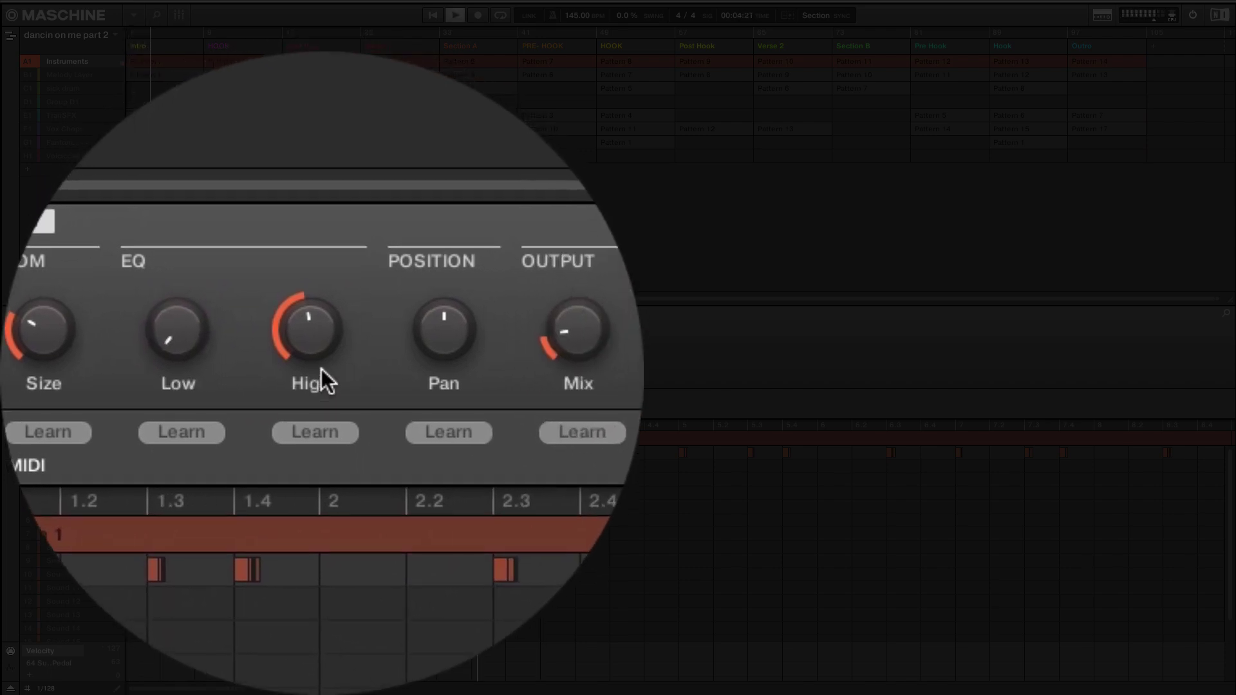
Step: Audition Metaverb's High EQ at 100% and fully down on the Melody, ending with High at 100%
mouse_move(322, 356)
drag(322, 357, 322, 309)
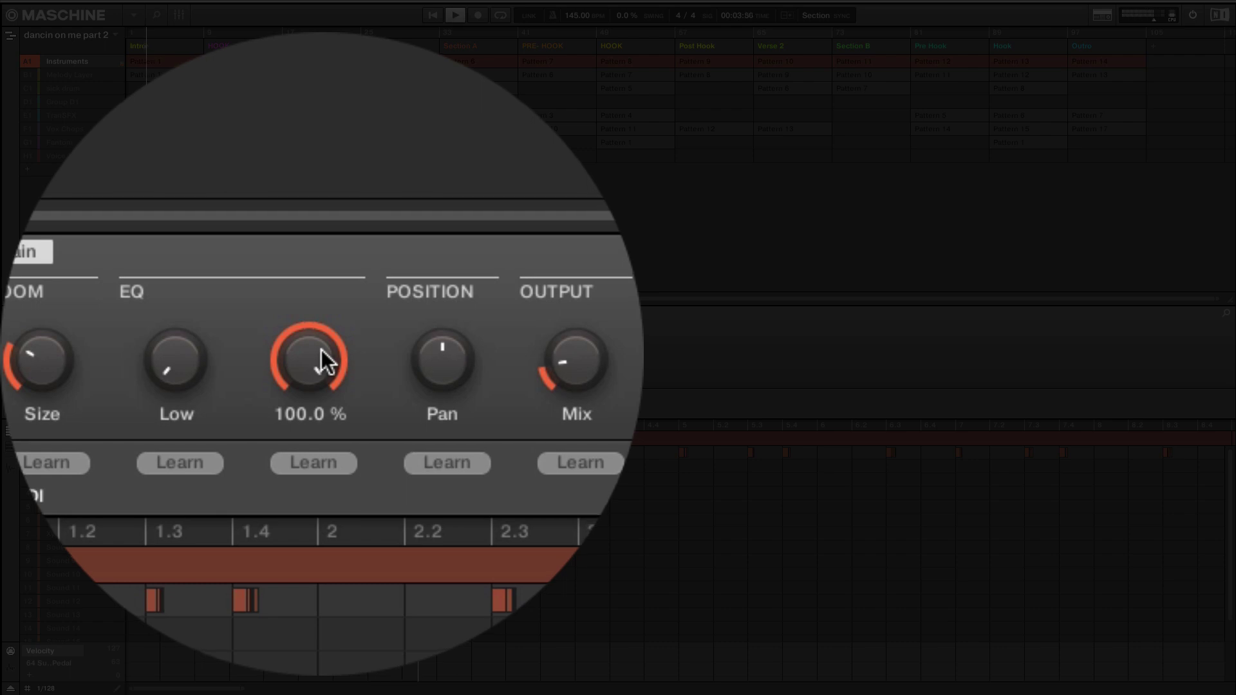
drag(321, 350, 322, 370)
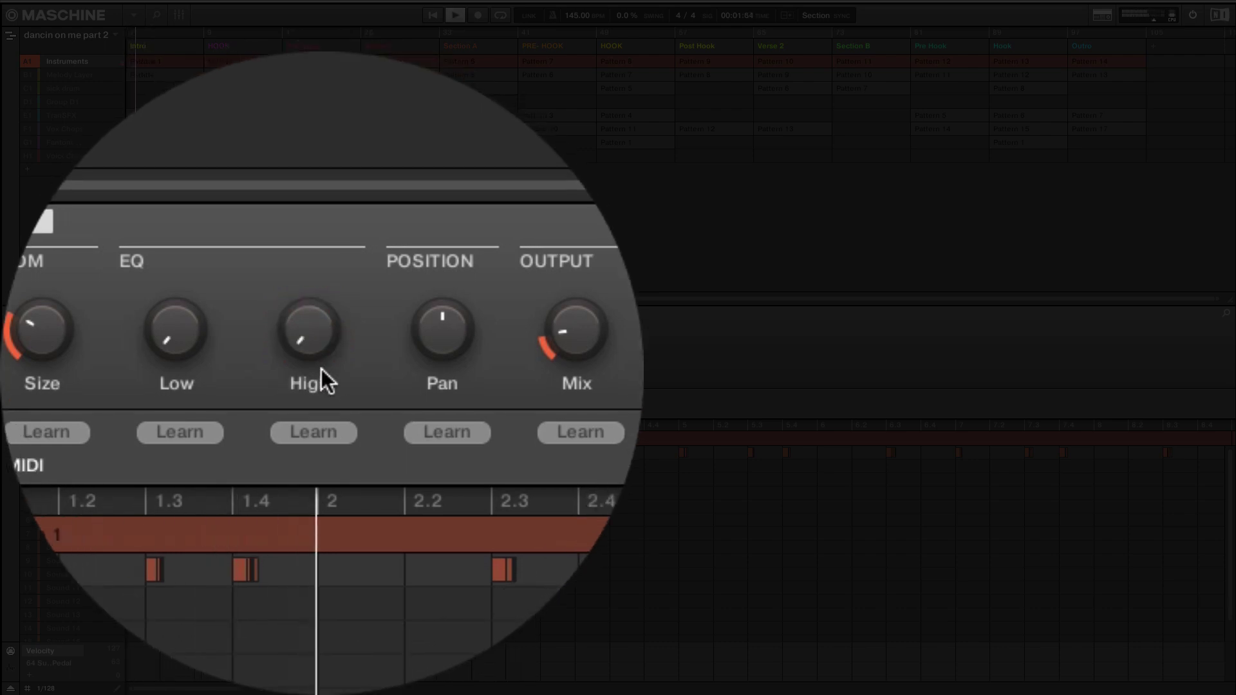
key(space)
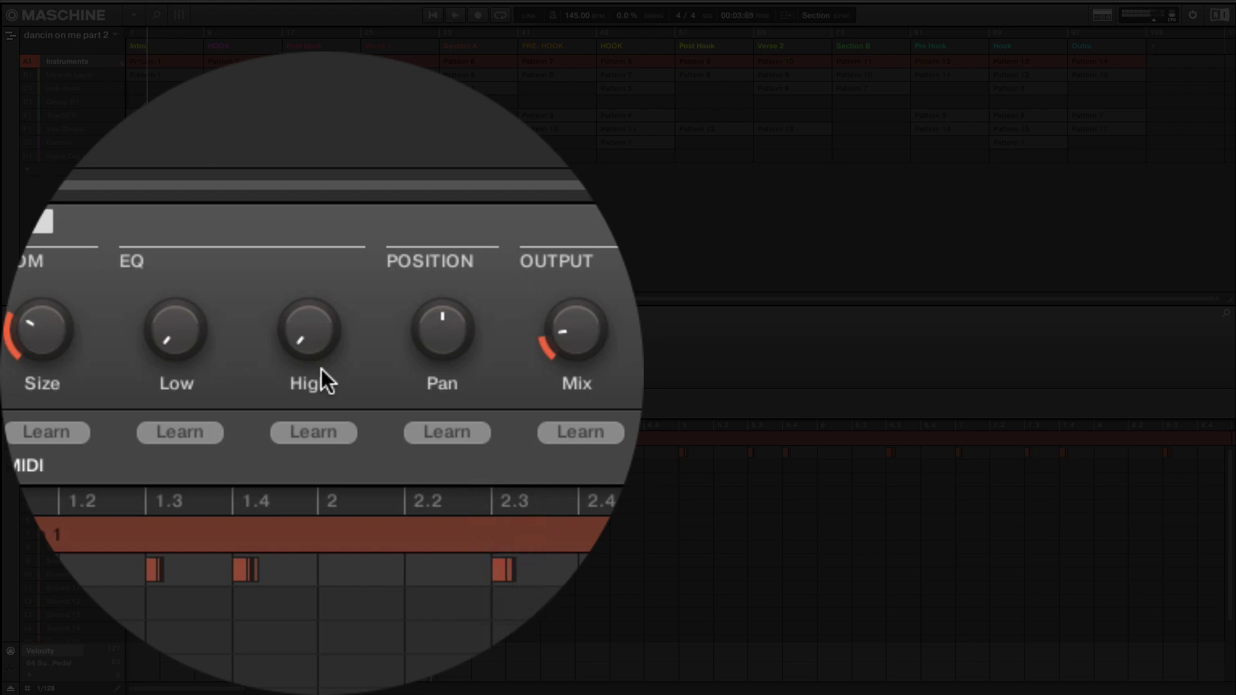
double_click(321, 369)
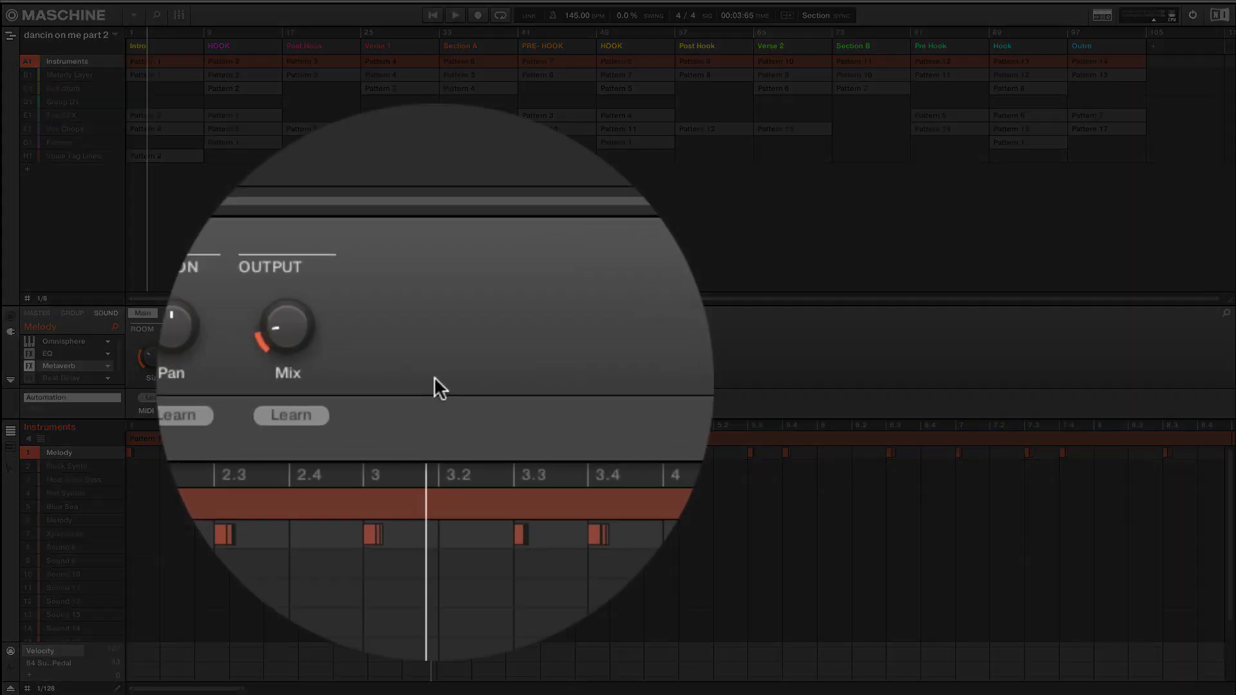
Step: Try Metaverb's Pan at -50 L with Mix raised to 91% during playback, and swing Pan fully right
mouse_move(309, 361)
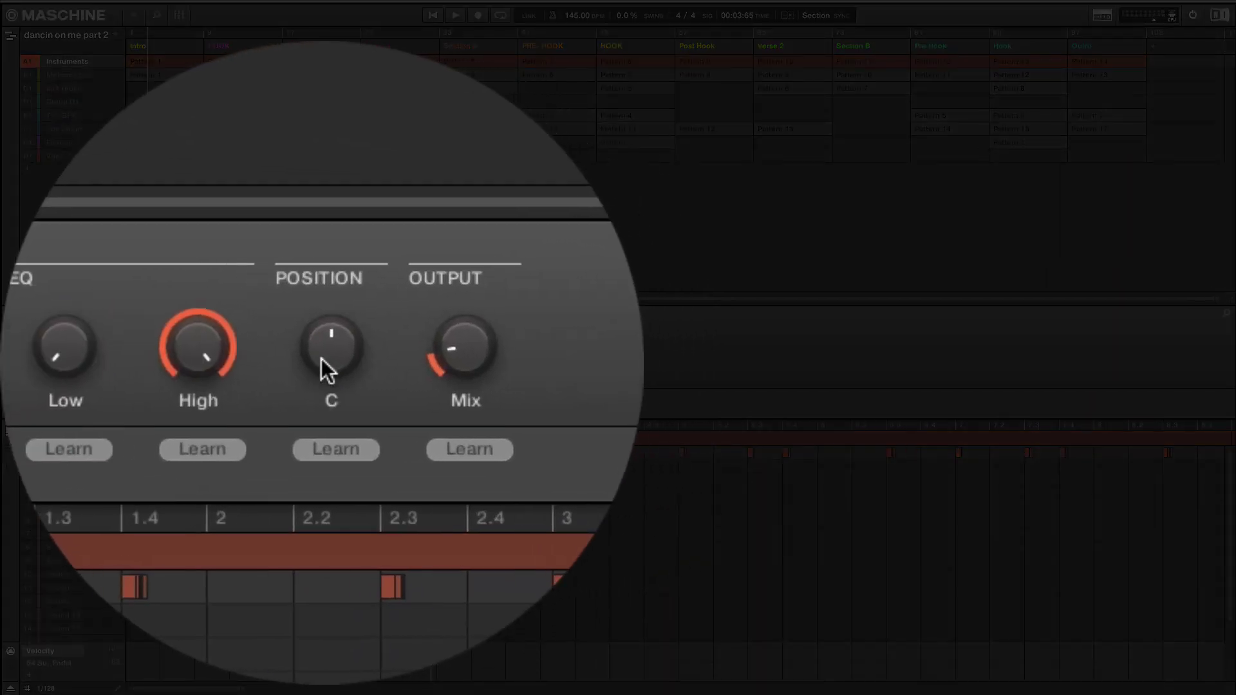
drag(322, 359, 322, 393)
mouse_move(355, 357)
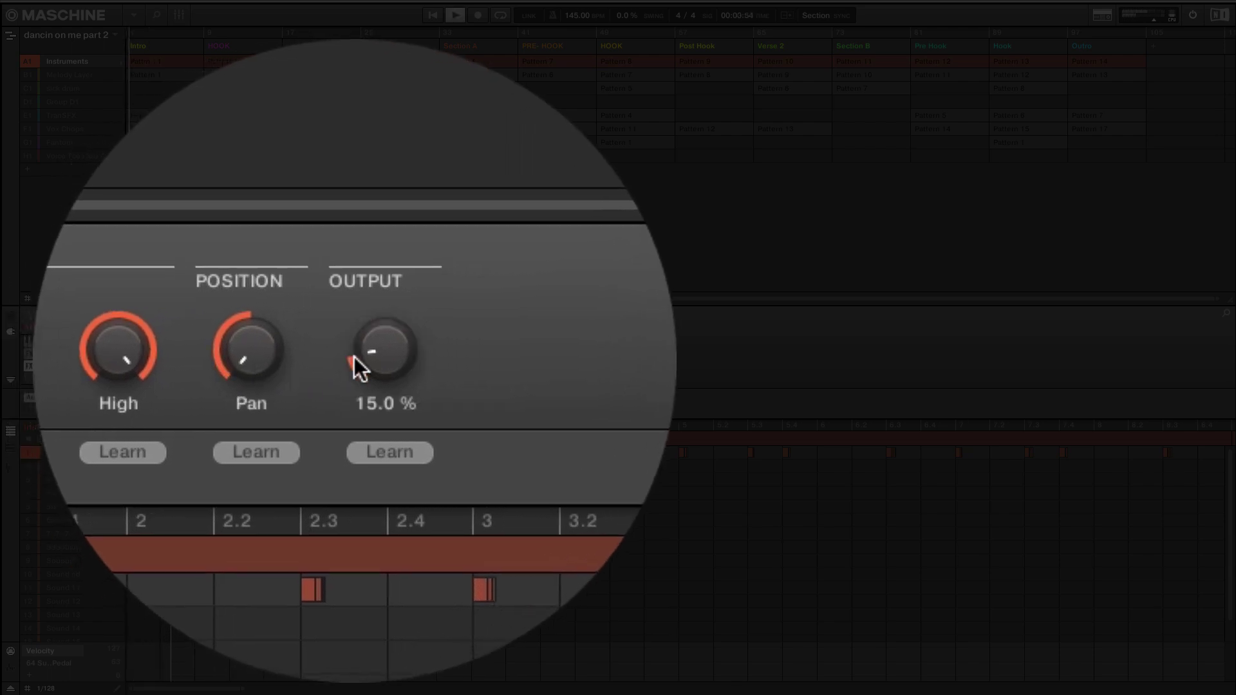
key(space)
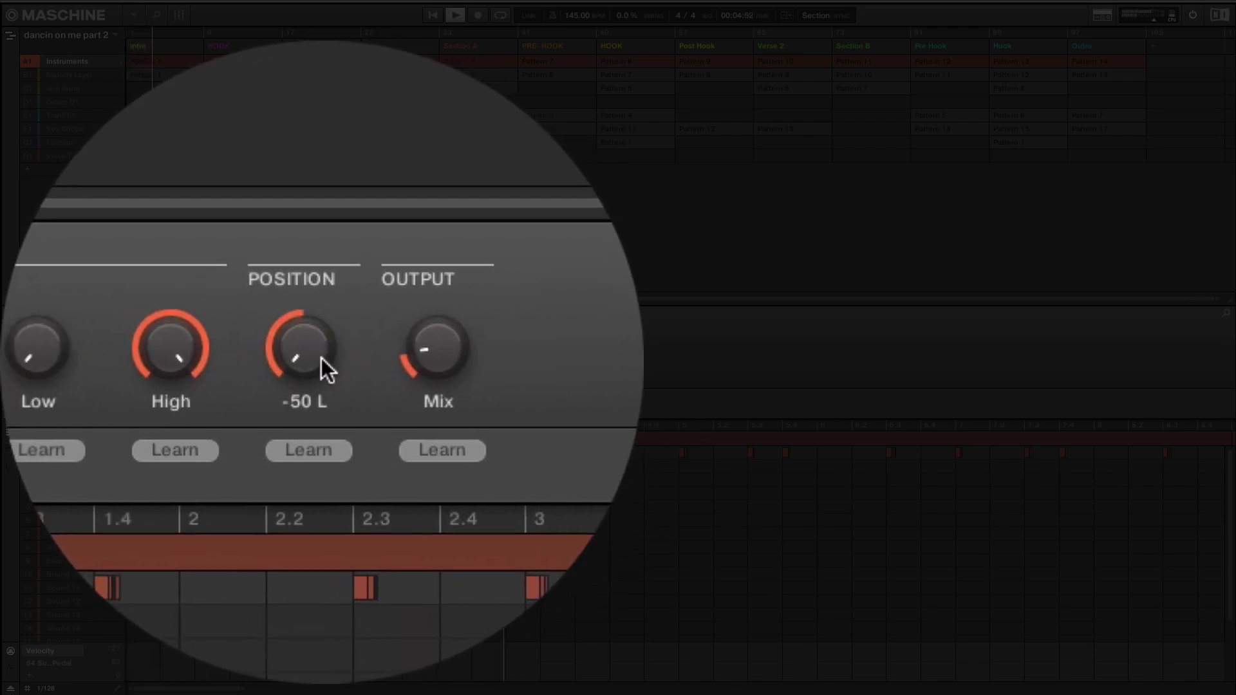
drag(362, 359, 363, 278)
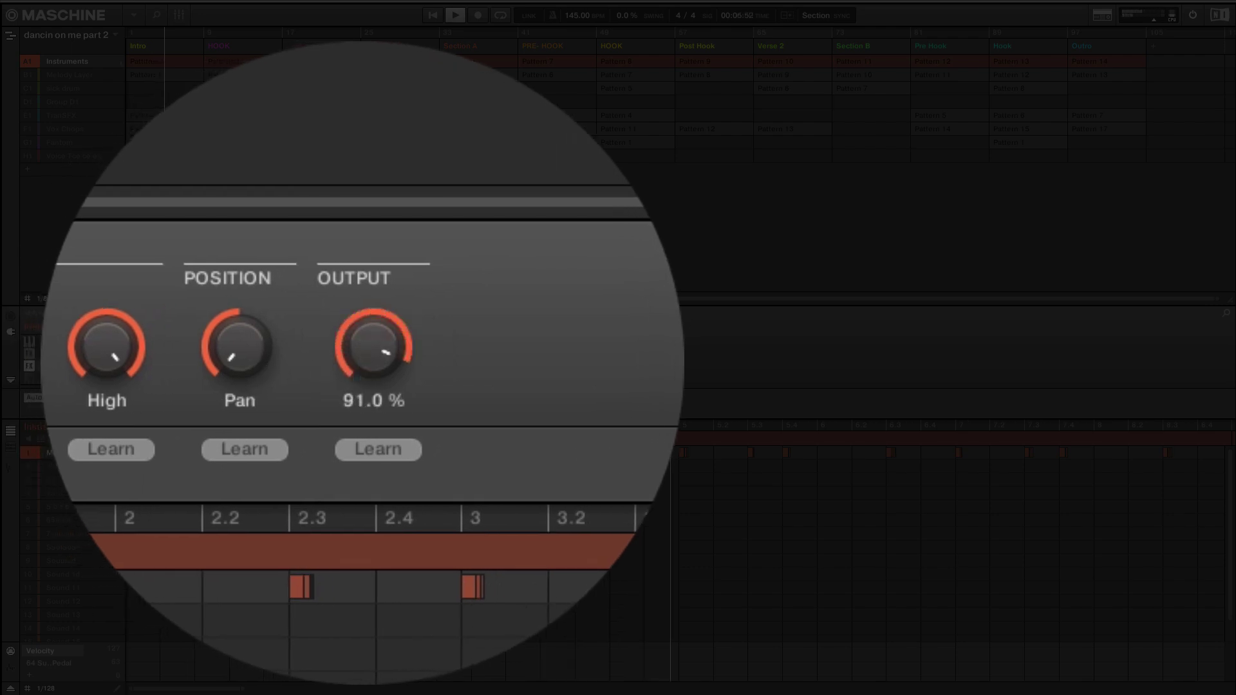
drag(322, 358, 322, 261)
Step: Lower Metaverb's Mix from full to 52%, recentre its Pan, bring Mix back to its original level and stop playback
mouse_move(356, 351)
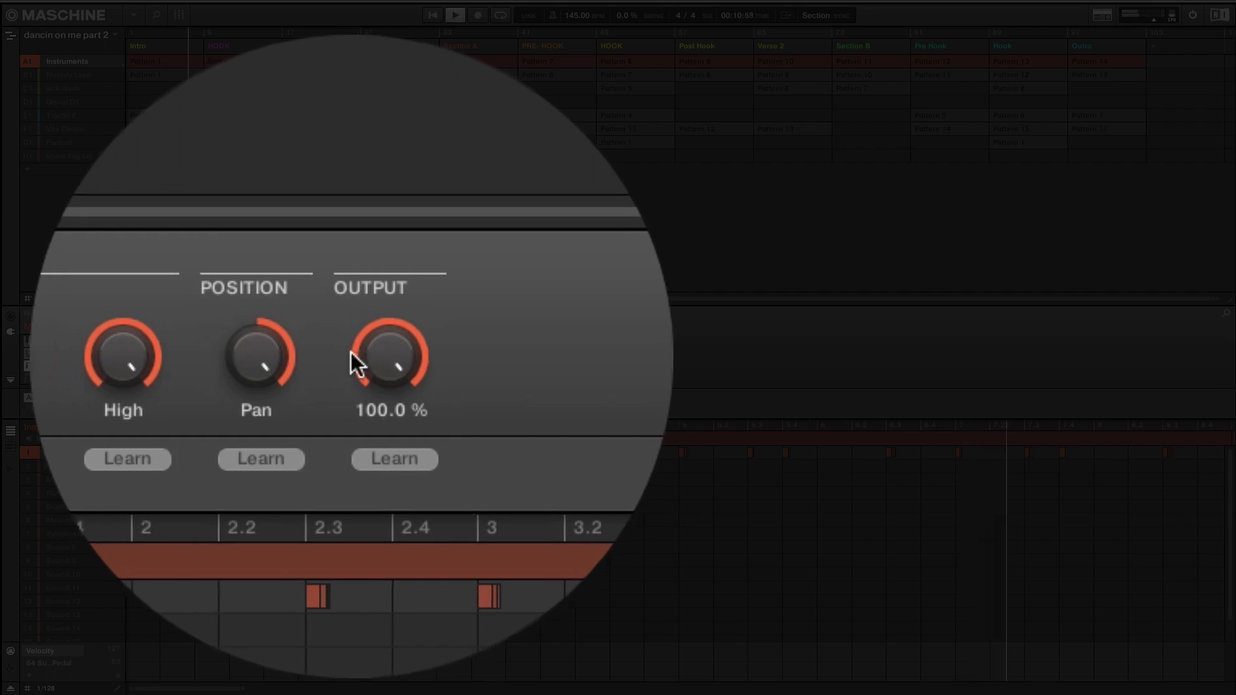
drag(354, 355, 353, 403)
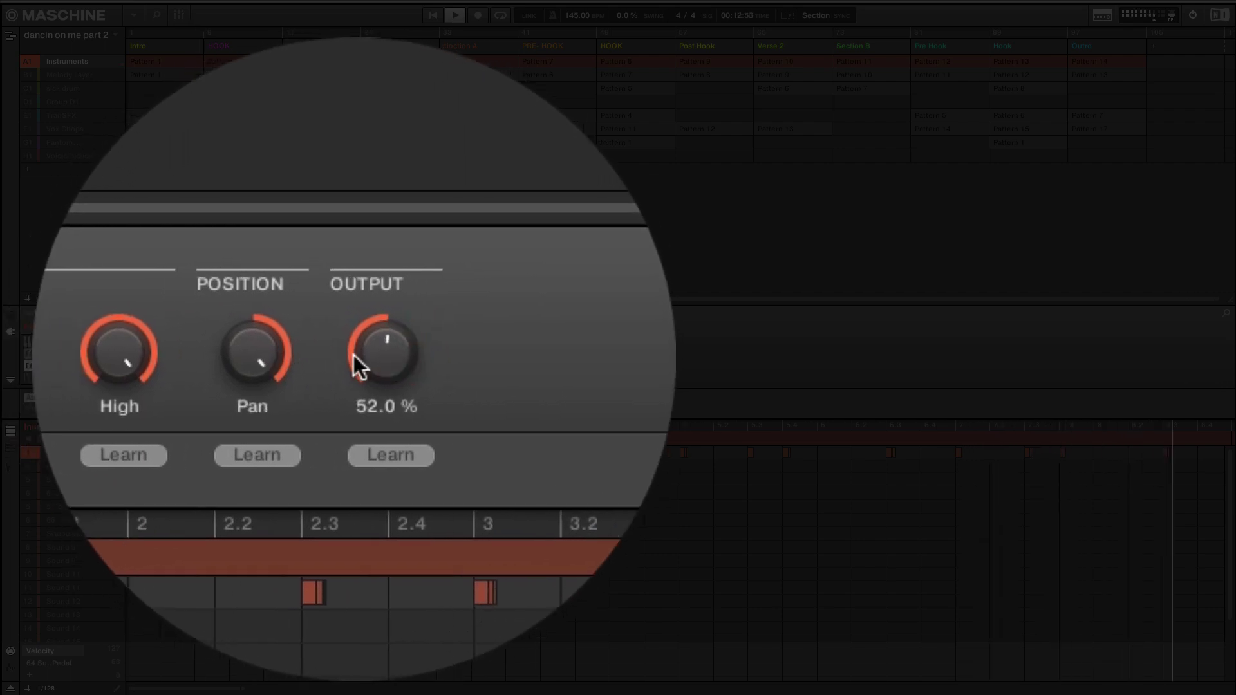
drag(322, 356, 322, 392)
drag(314, 358, 314, 355)
key(space)
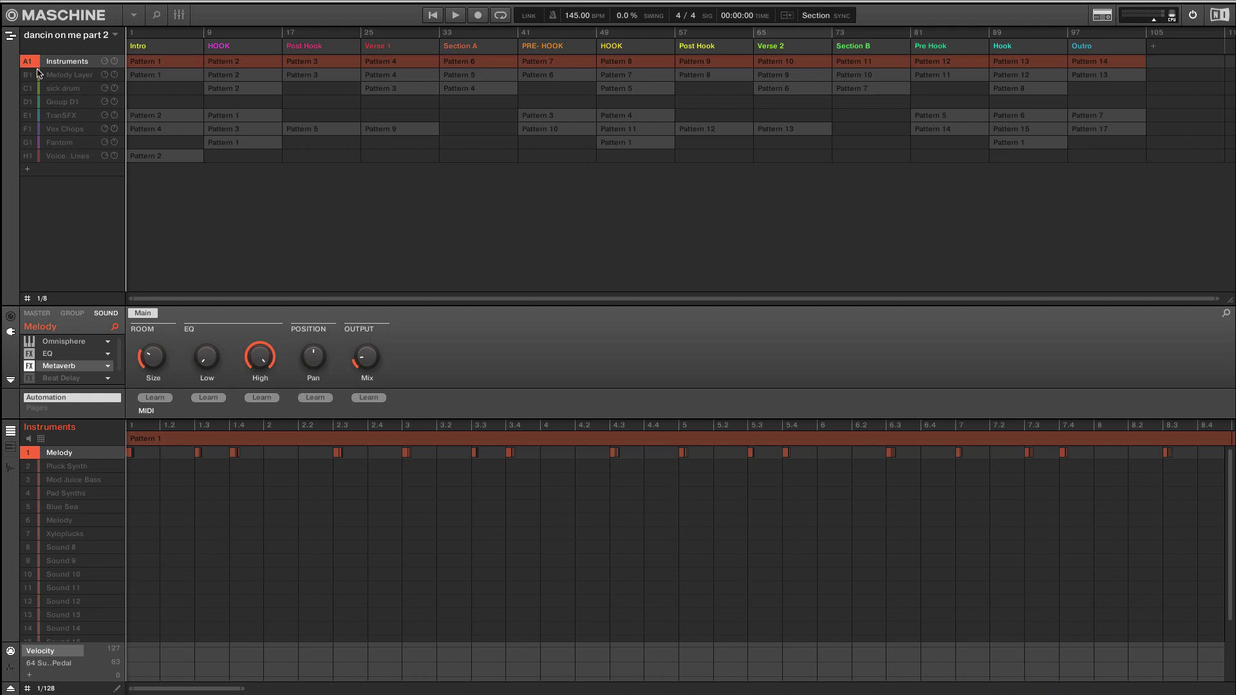
Step: Unsolo the Instruments group and audition the full arrangement with and without Metaverb on the Melody, leaving it bypassed
click(36, 69)
key(space)
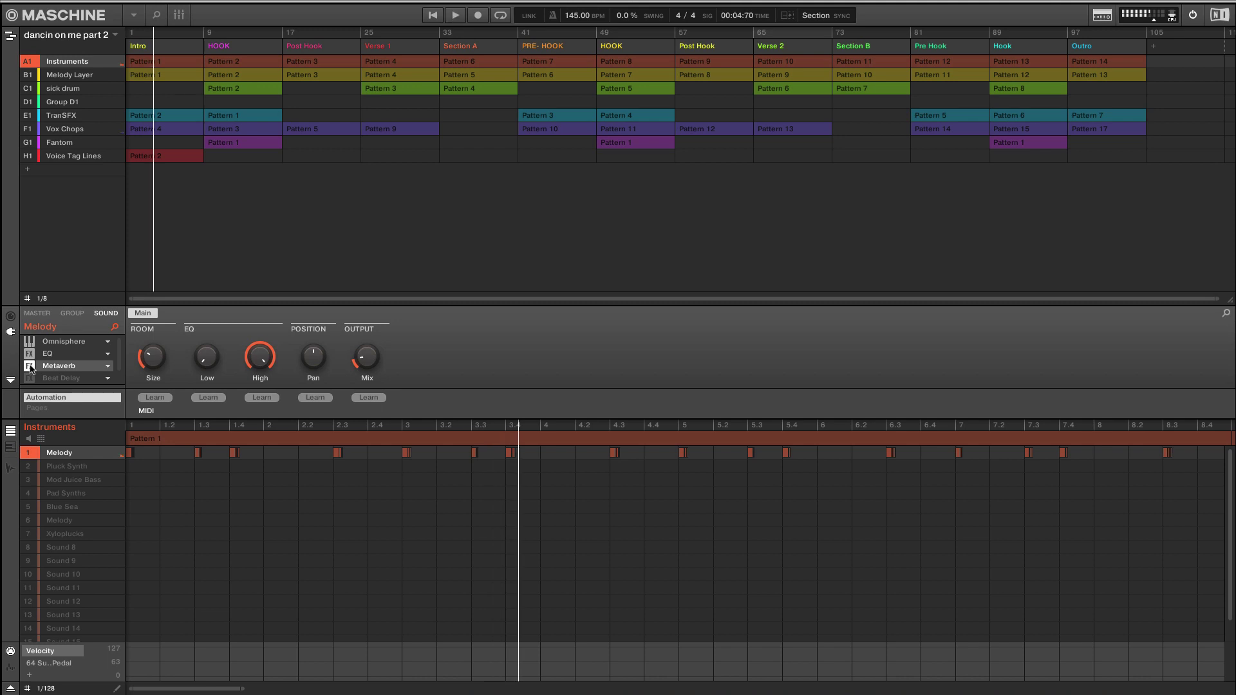
key(shift+space)
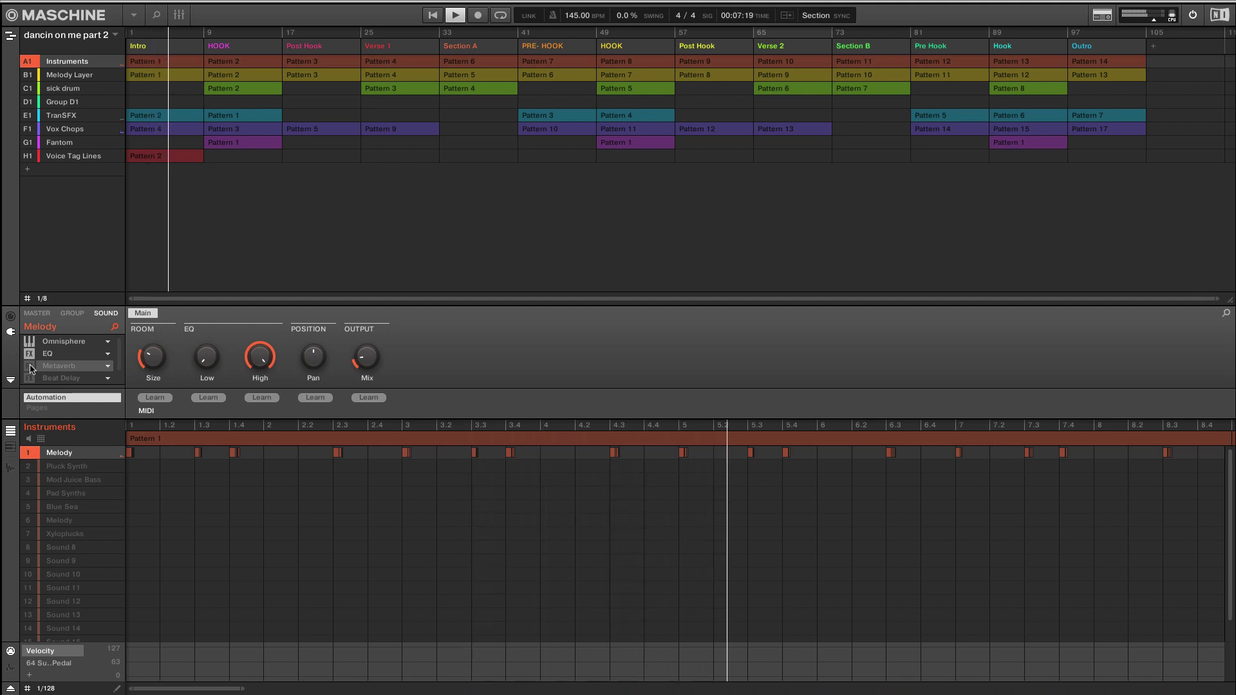
key(space)
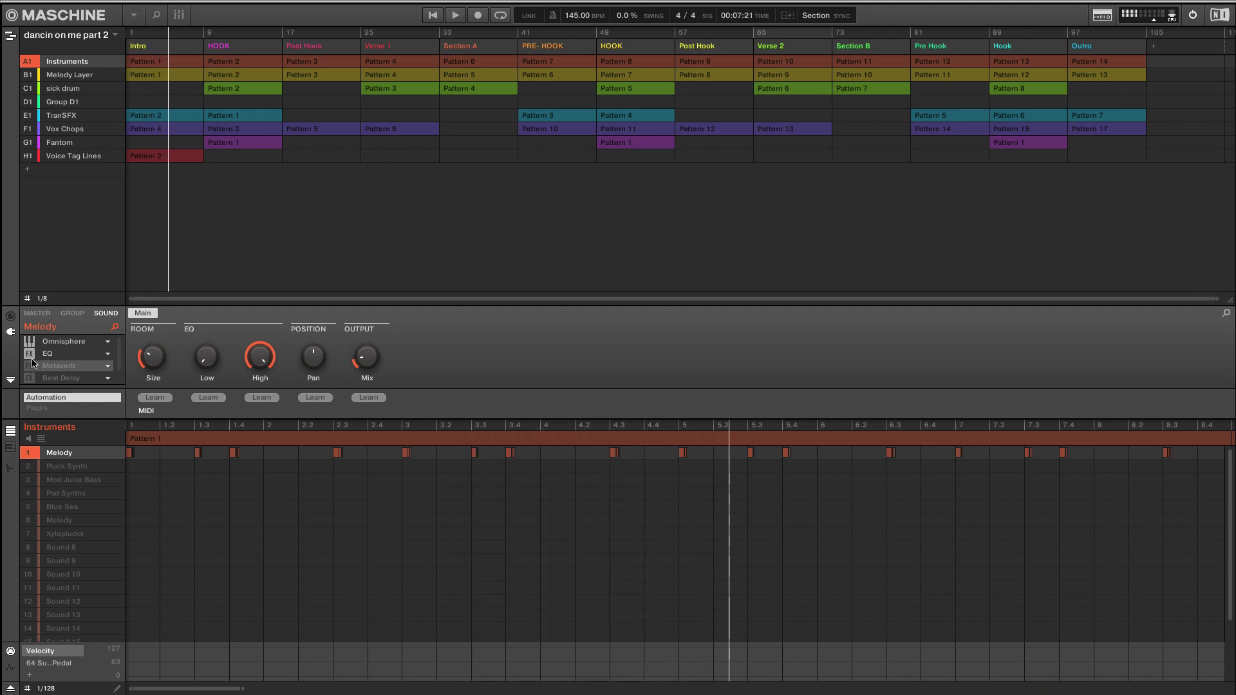
Step: Solo the Vox Chops group, play it with Serato Sample's Metaverb bypassed, and show all its sounds in the pattern editor
click(31, 131)
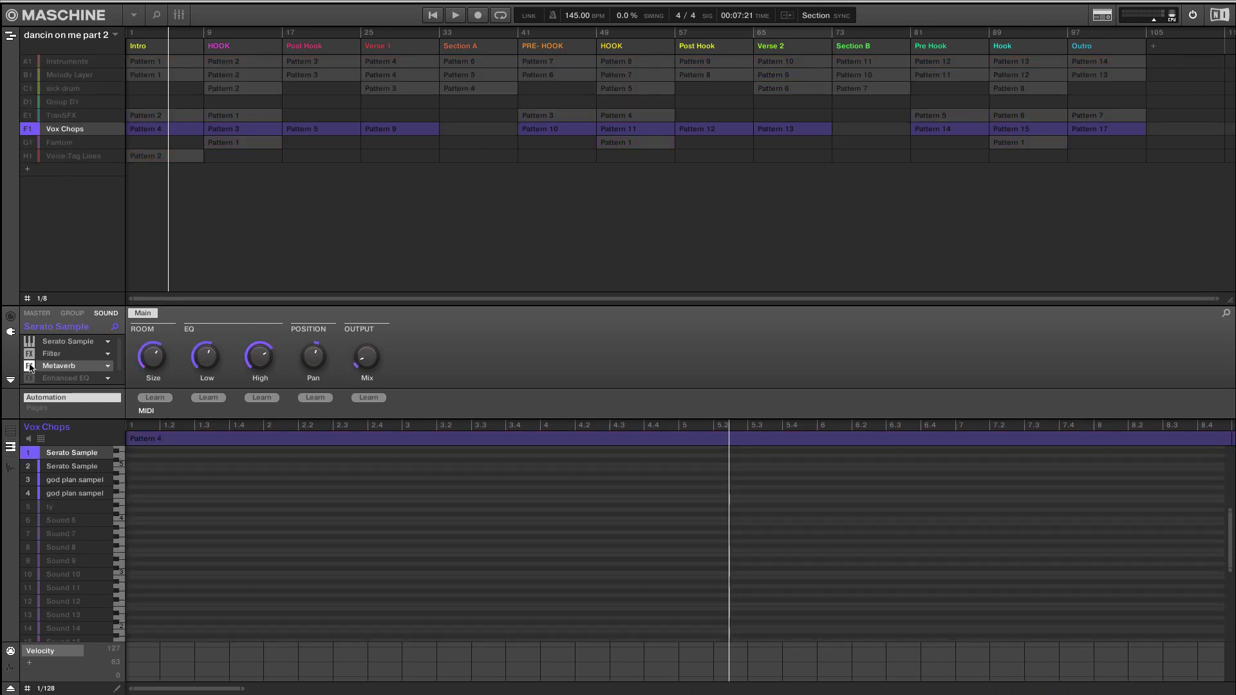
key(space)
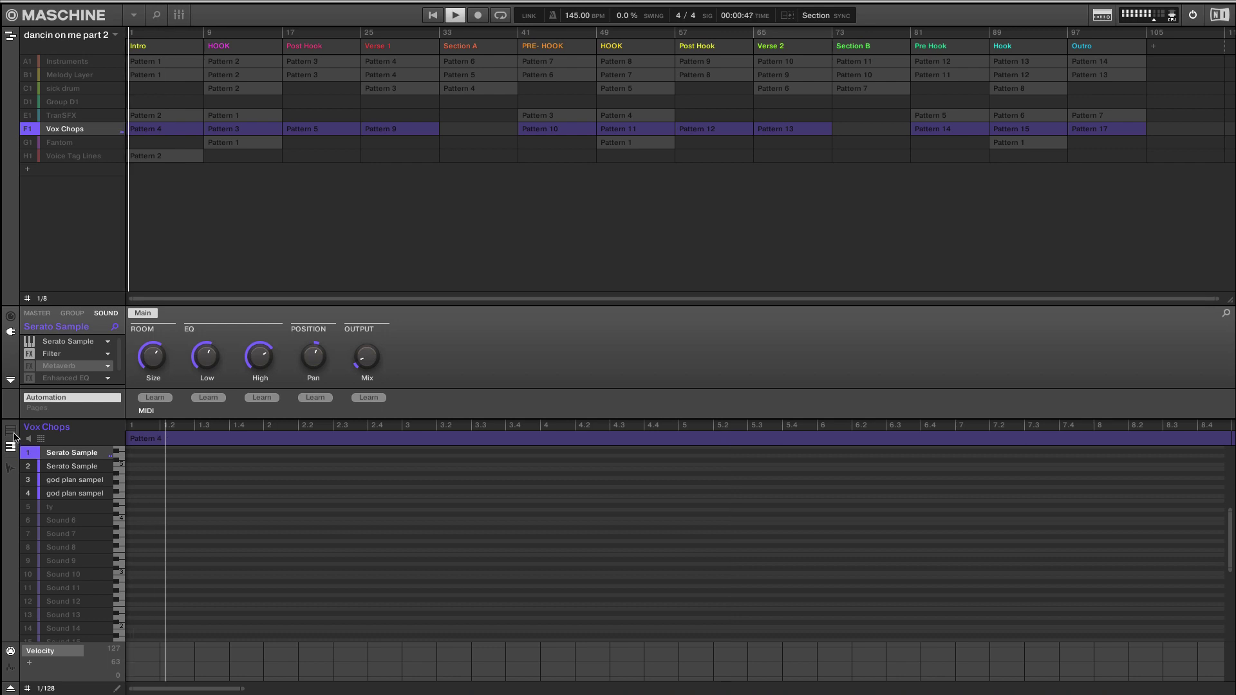
click(10, 432)
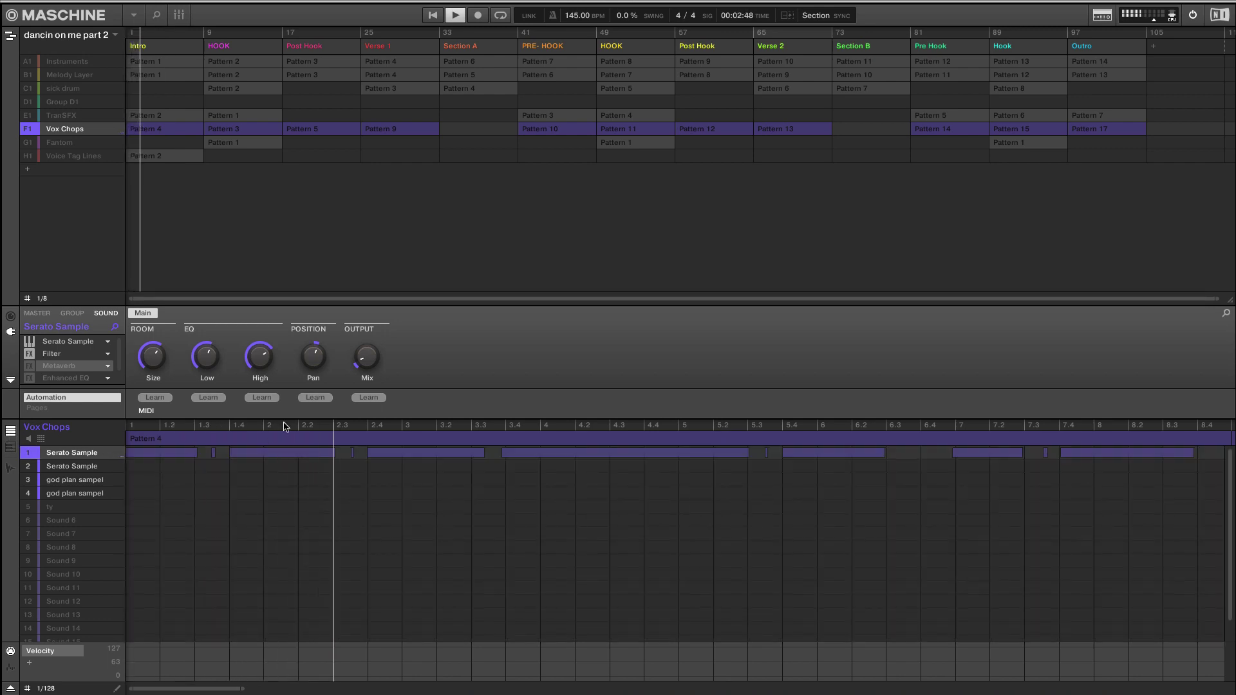
Step: Re-enable Metaverb on Serato Sample and audition the Vox Chops with the reverb
mouse_move(305, 368)
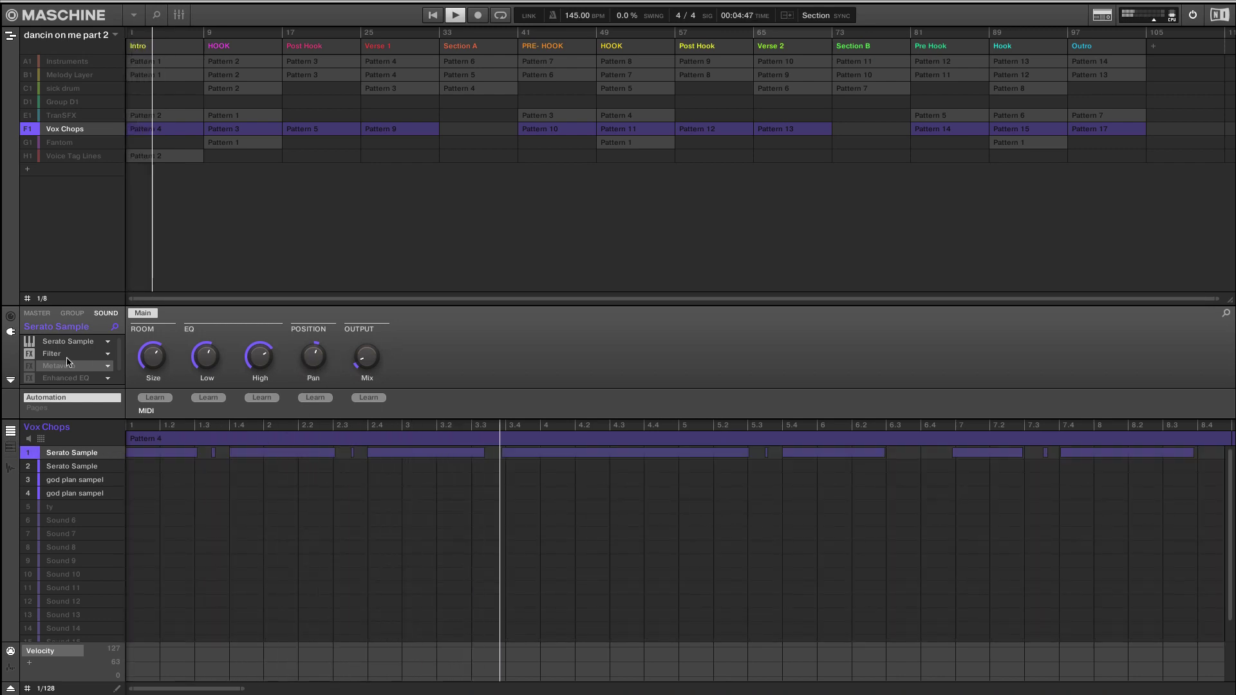
click(30, 367)
key(space)
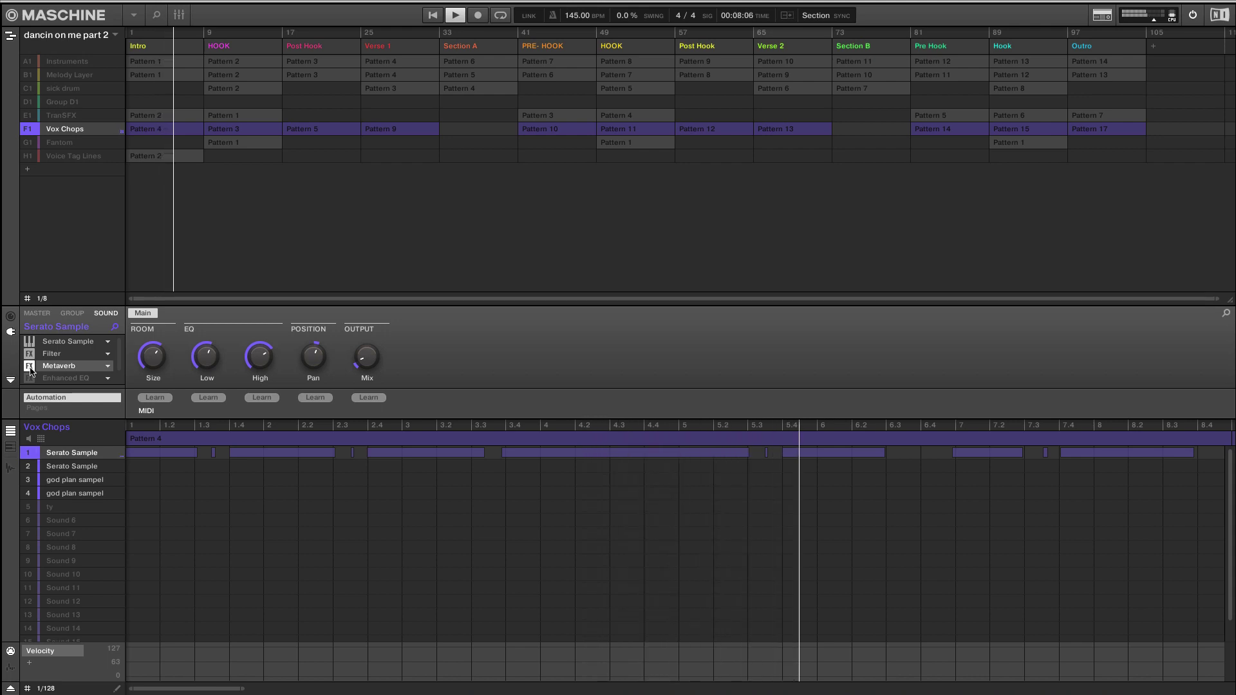
key(space)
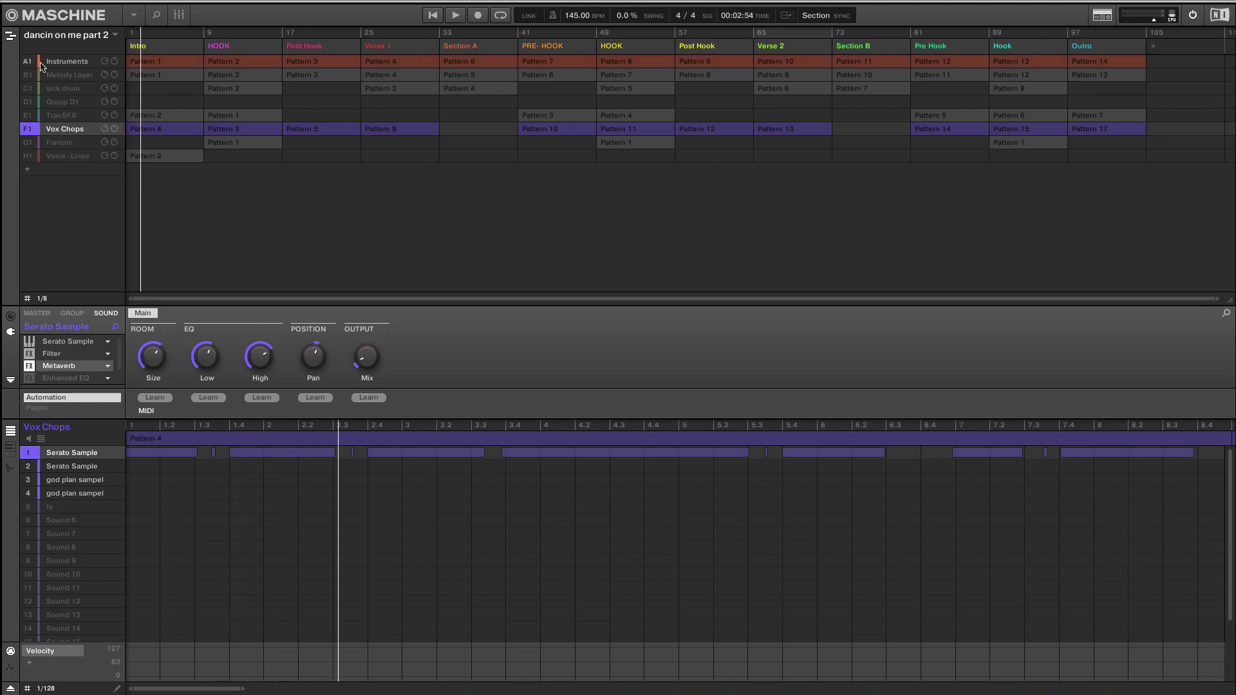
Step: Play the Instruments and Vox Chops groups together and re-enable Metaverb on the Melody sound
click(70, 65)
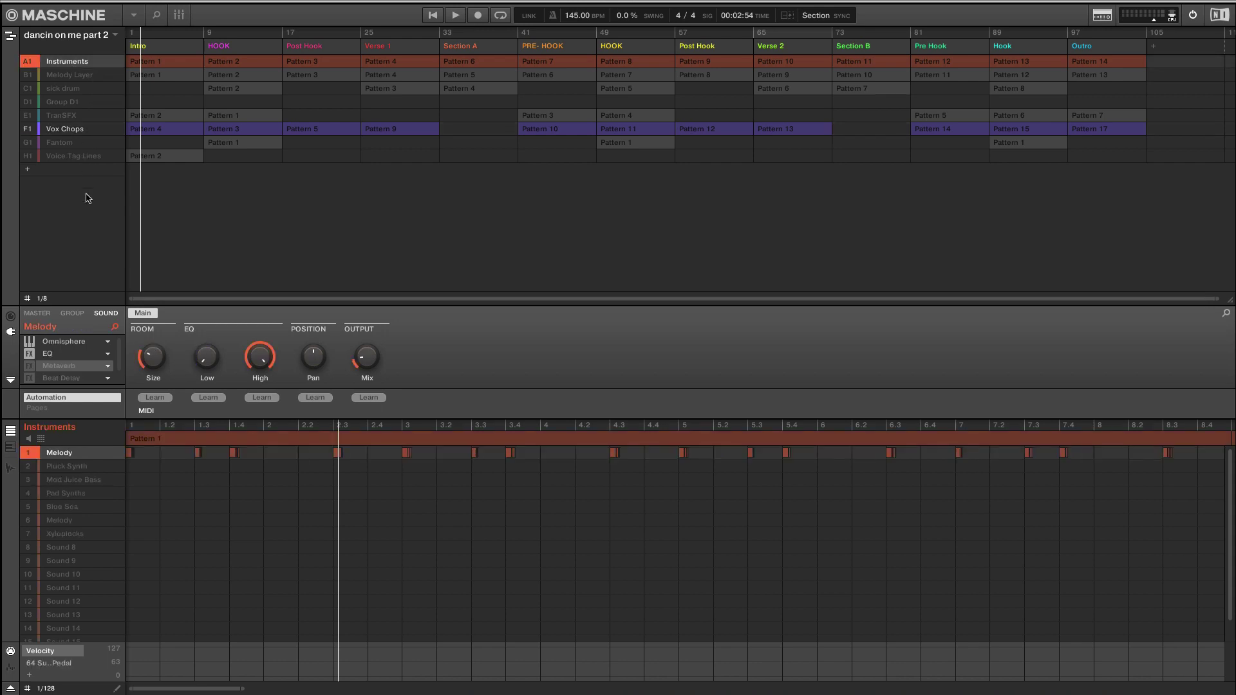
click(70, 130)
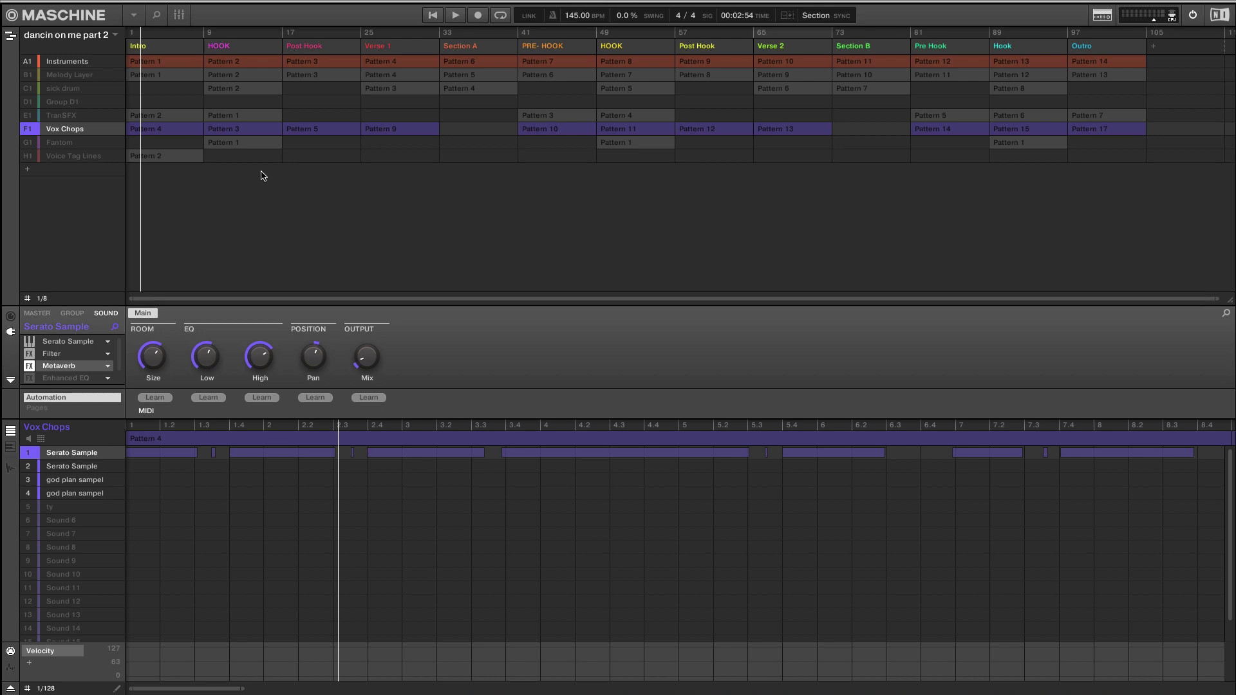
key(space)
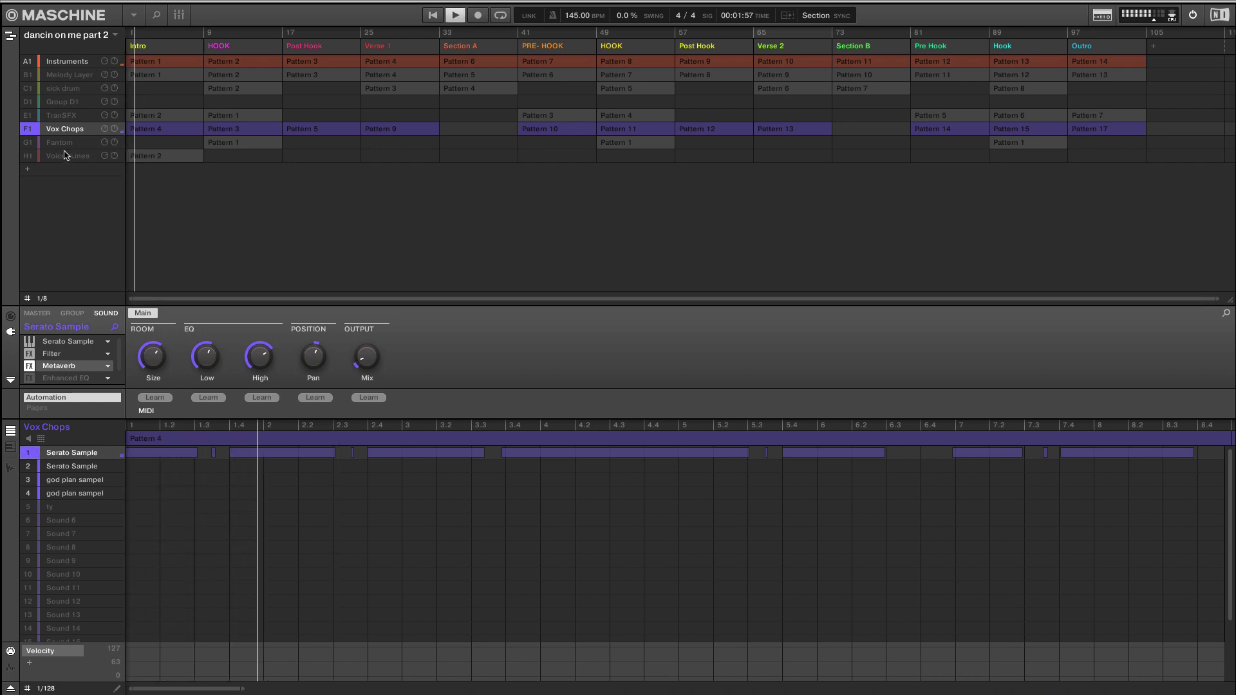
click(58, 65)
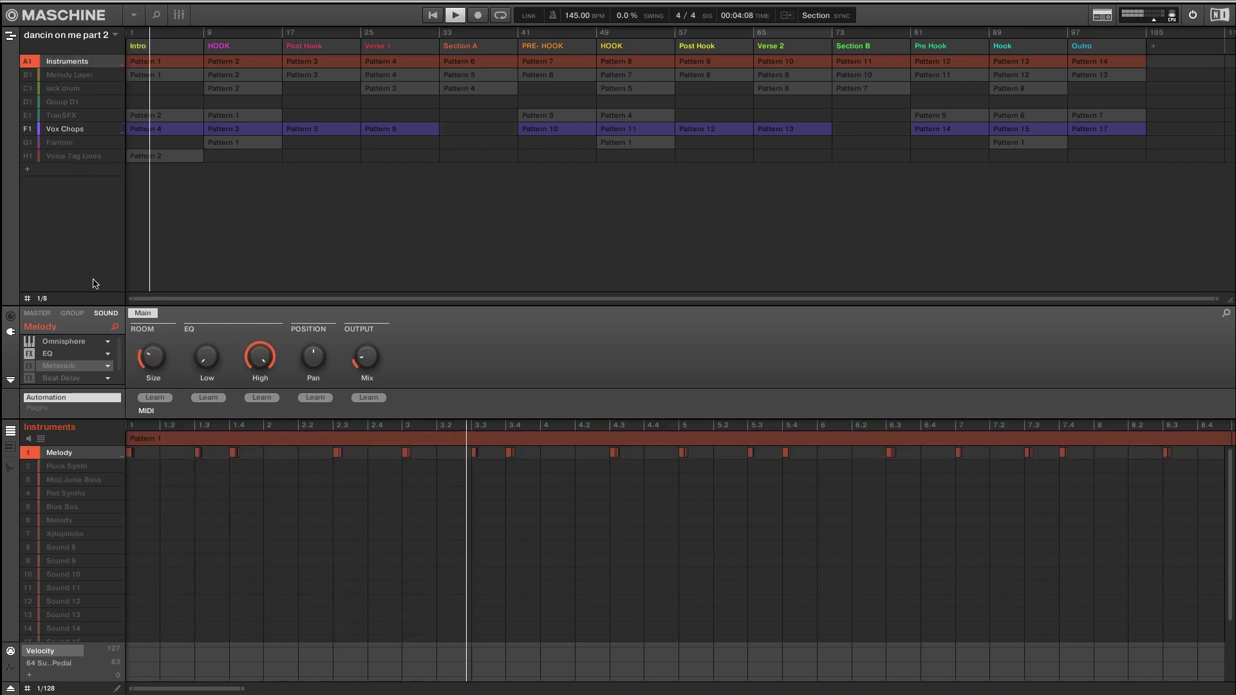
click(29, 366)
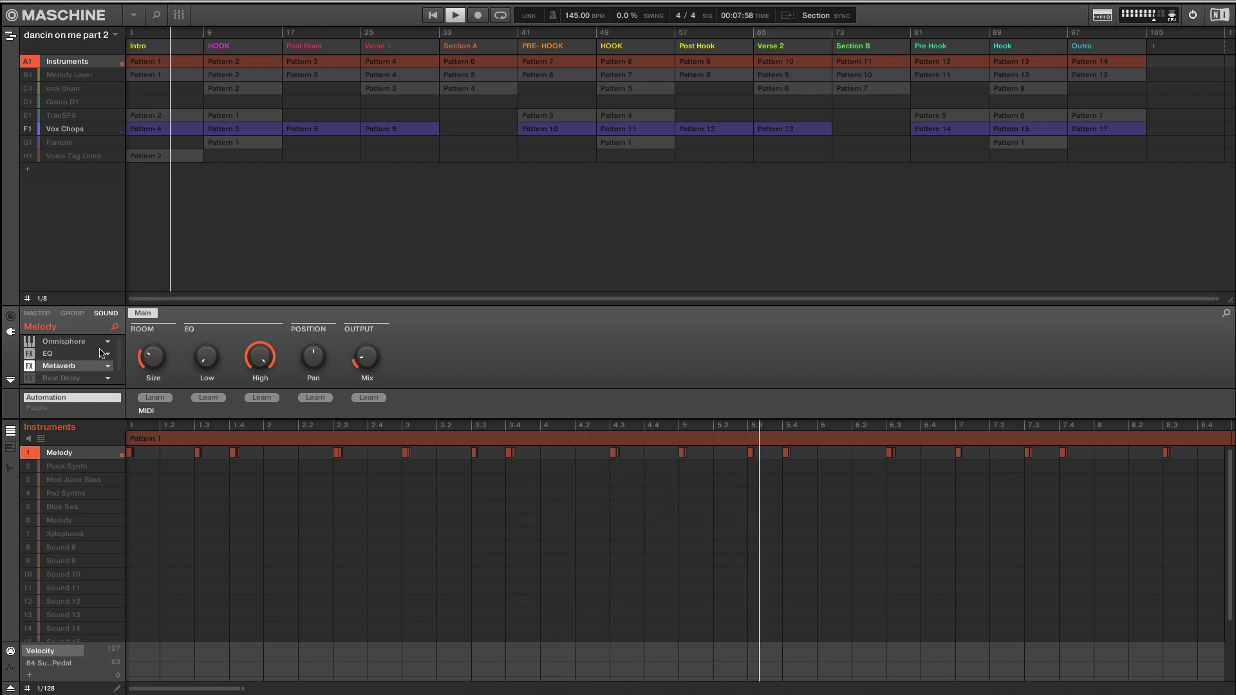